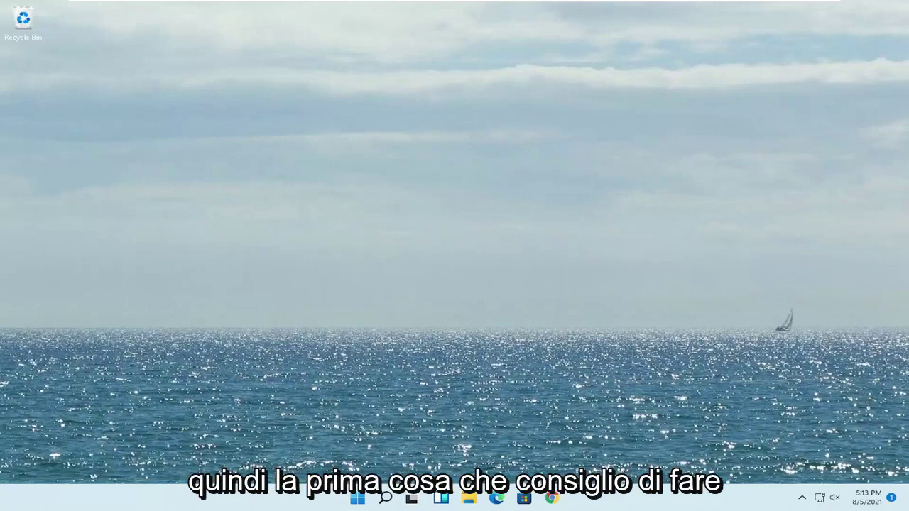
# Step: Open System Properties by searching 'advanced system' and choosing View advanced system settings
pyautogui.click(385, 498)
pyautogui.write('advanc')
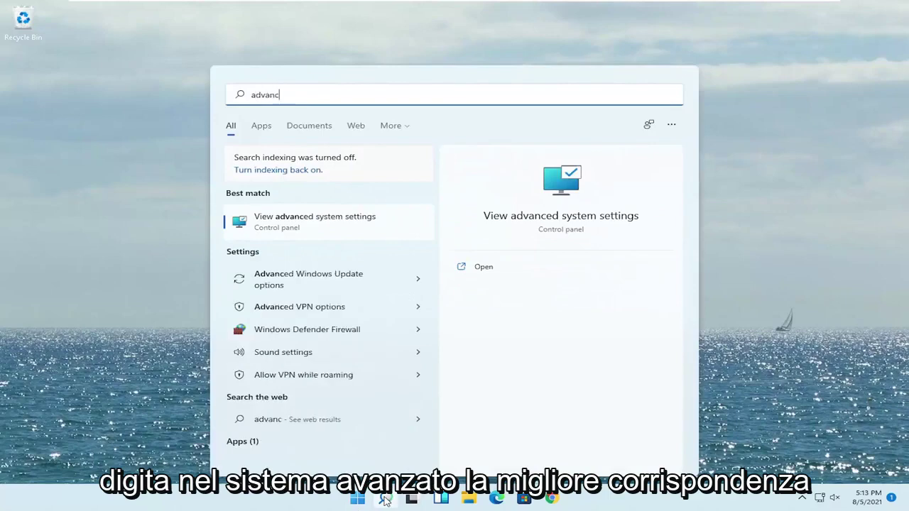
pyautogui.write('ed system')
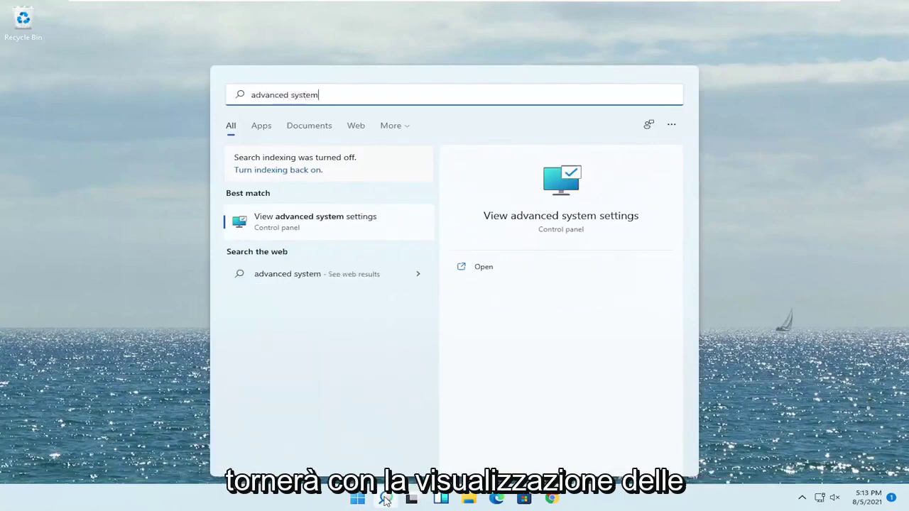
pyautogui.click(309, 225)
pyautogui.moveTo(172, 33); pyautogui.dragTo(449, 115)
# Step: Set Device Installation Settings to Yes, save the change, and close System Properties
pyautogui.click(396, 129)
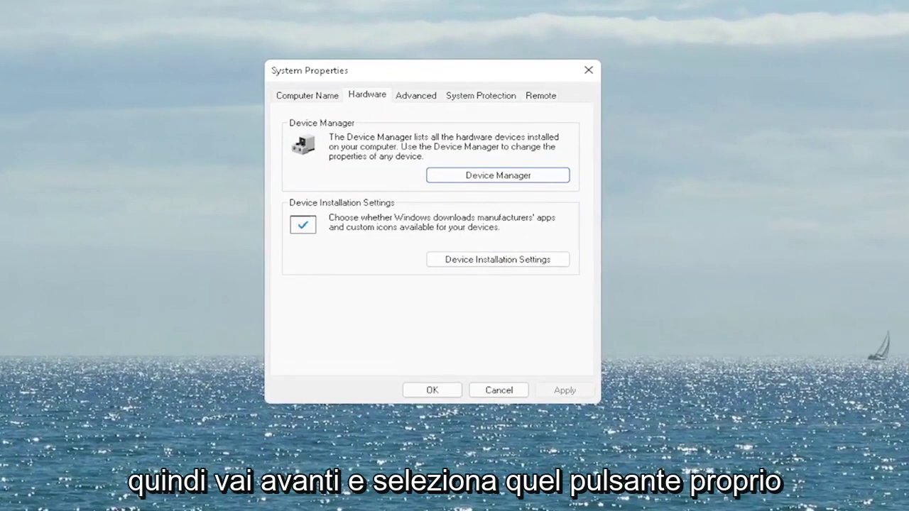
pyautogui.click(498, 259)
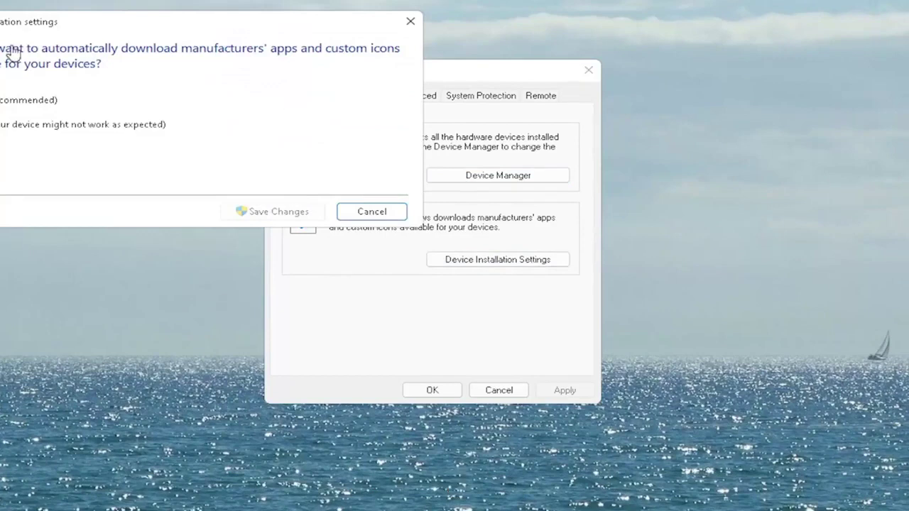
pyautogui.moveTo(64, 31); pyautogui.dragTo(268, 86)
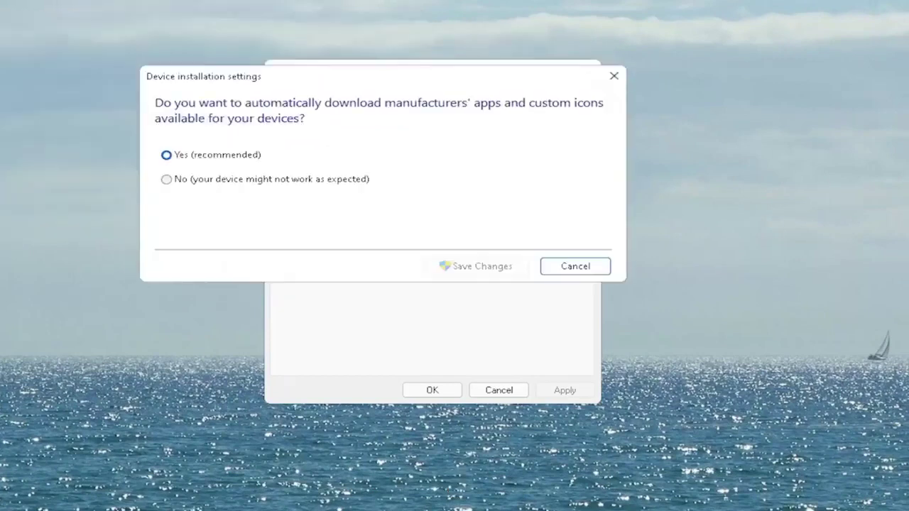
pyautogui.click(208, 160)
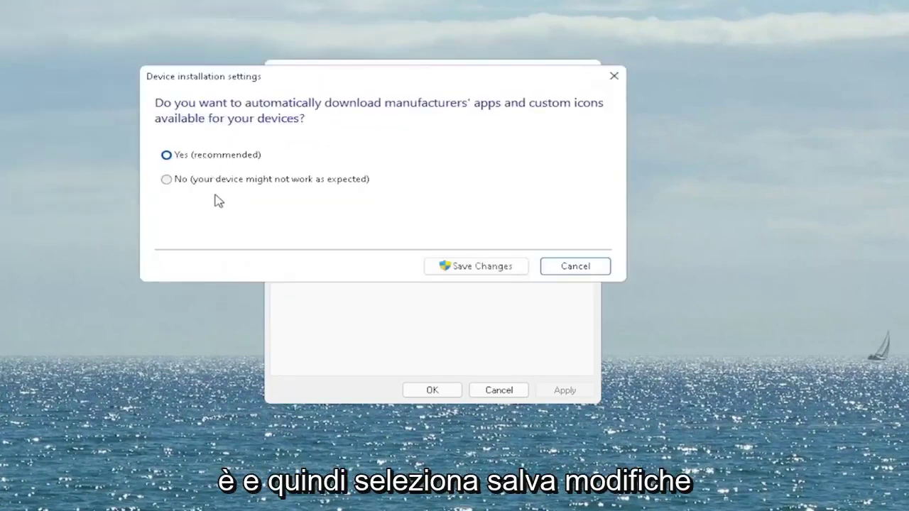
pyautogui.click(490, 266)
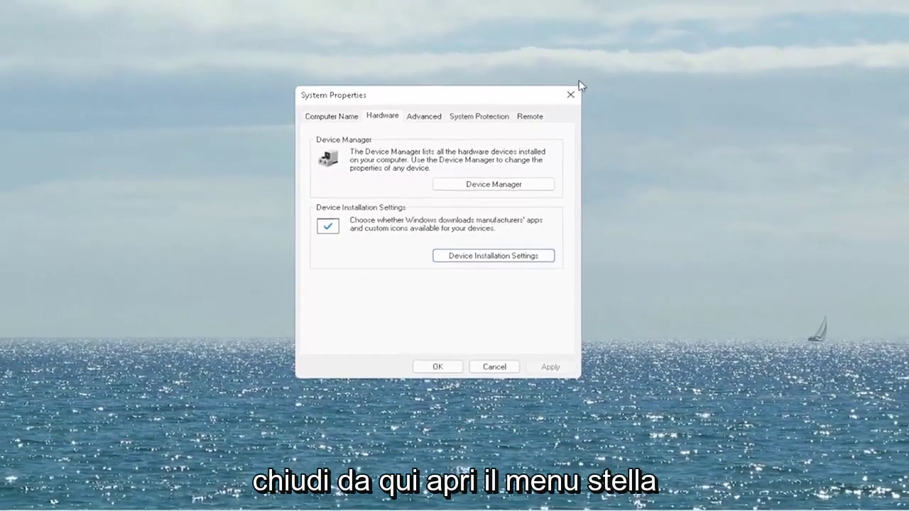
pyautogui.click(588, 70)
# Step: Open Device Manager by searching 'device manager'
pyautogui.click(384, 499)
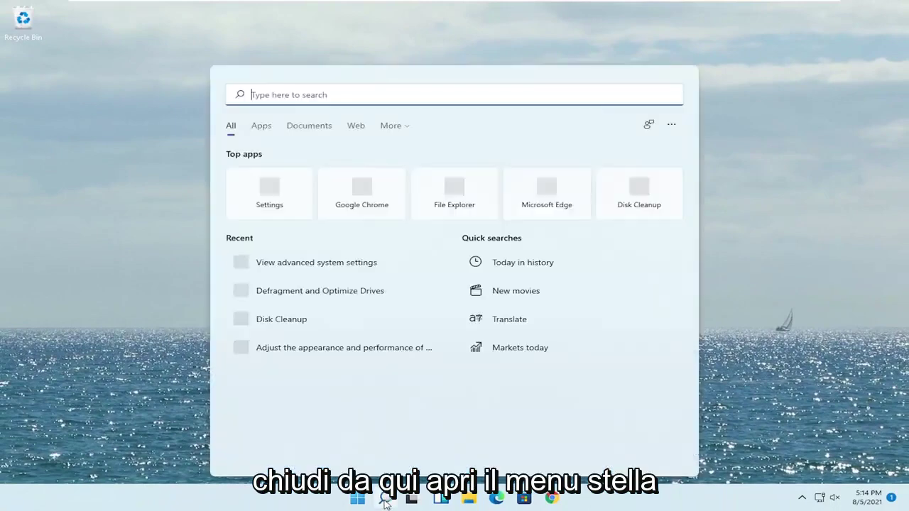
pyautogui.write('device manager')
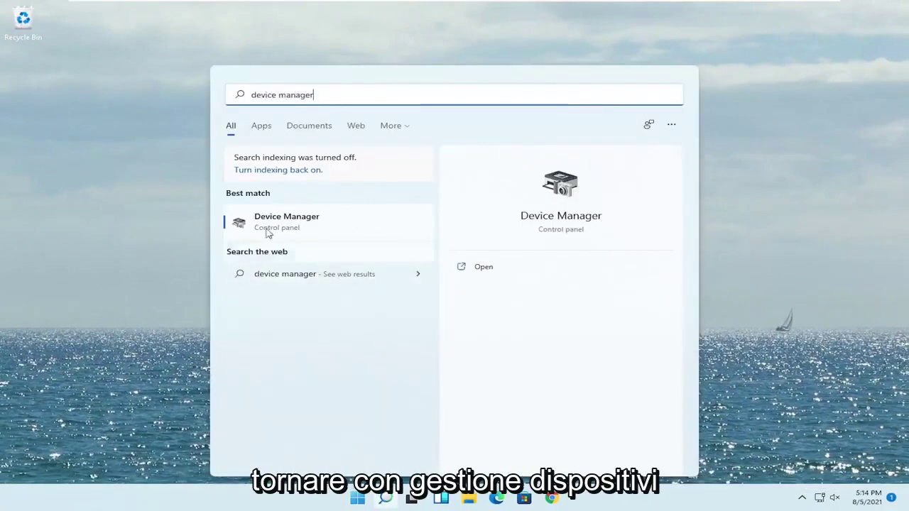
pyautogui.click(302, 226)
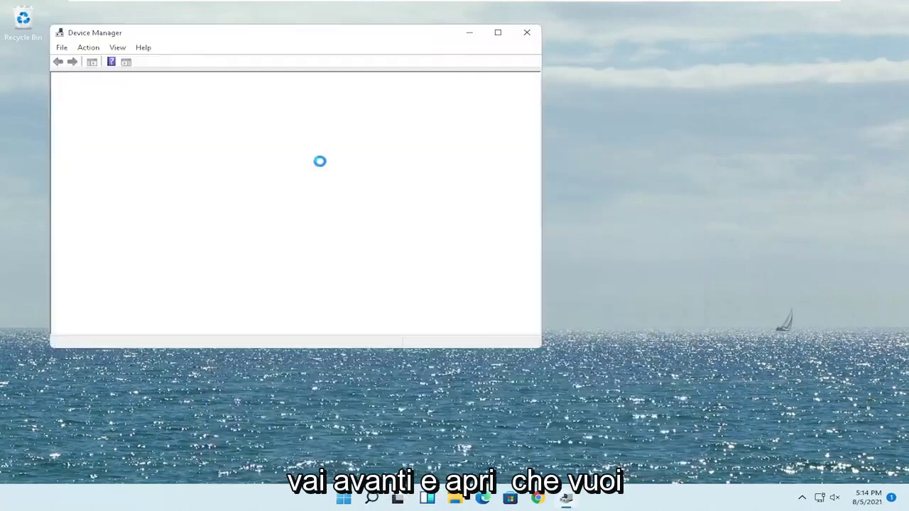
pyautogui.moveTo(325, 42); pyautogui.dragTo(431, 69)
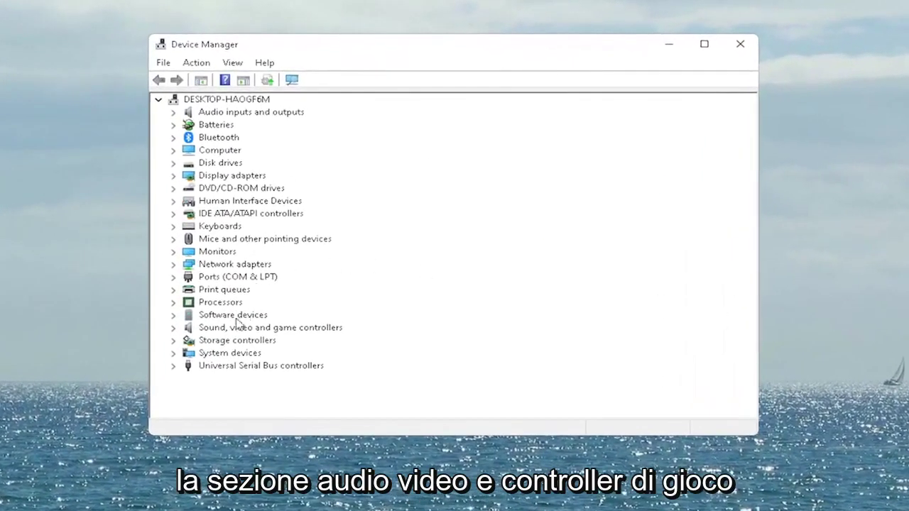
# Step: Show the Driver tab of the High Definition Audio Device under Sound, video and game controllers
pyautogui.click(241, 328)
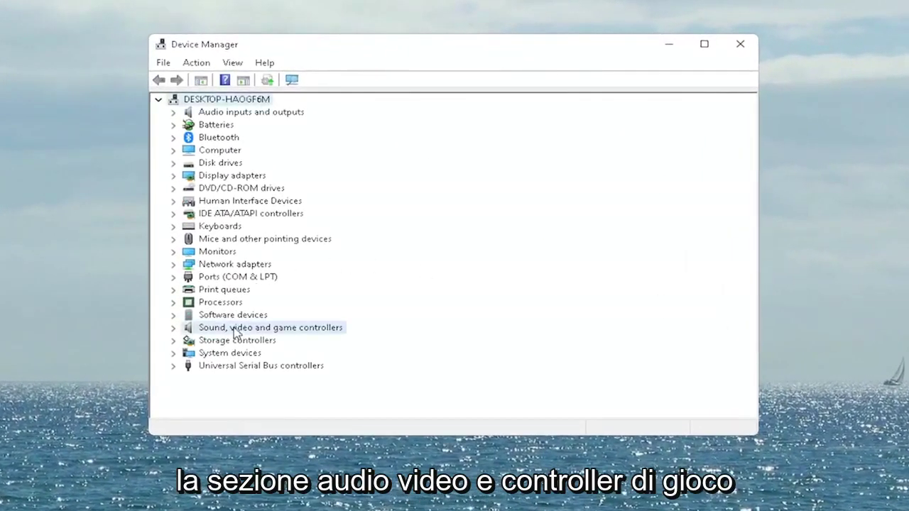
pyautogui.doubleClick(277, 331)
pyautogui.click(258, 342)
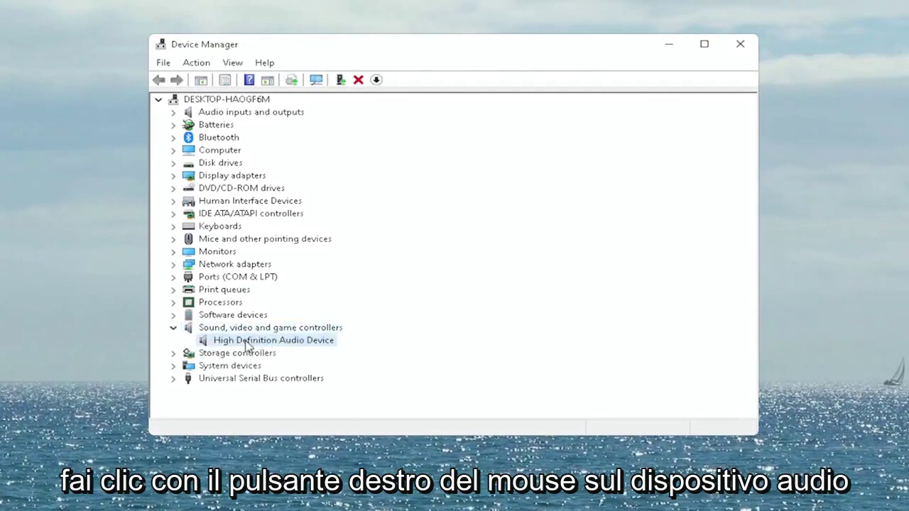
pyautogui.rightClick(277, 344)
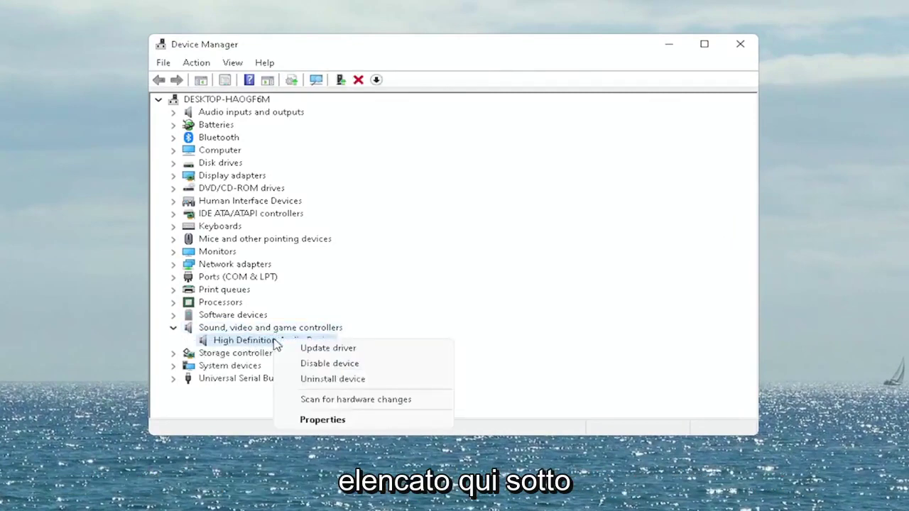
pyautogui.click(313, 421)
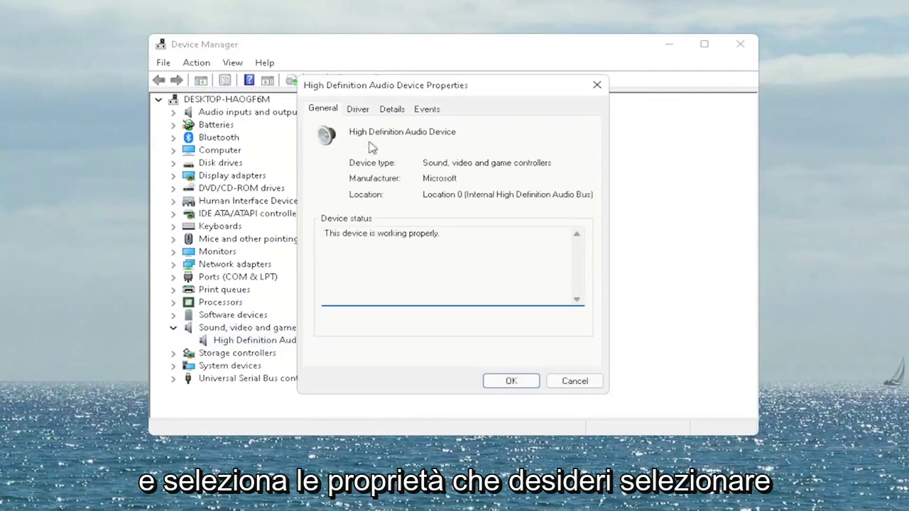
pyautogui.click(358, 110)
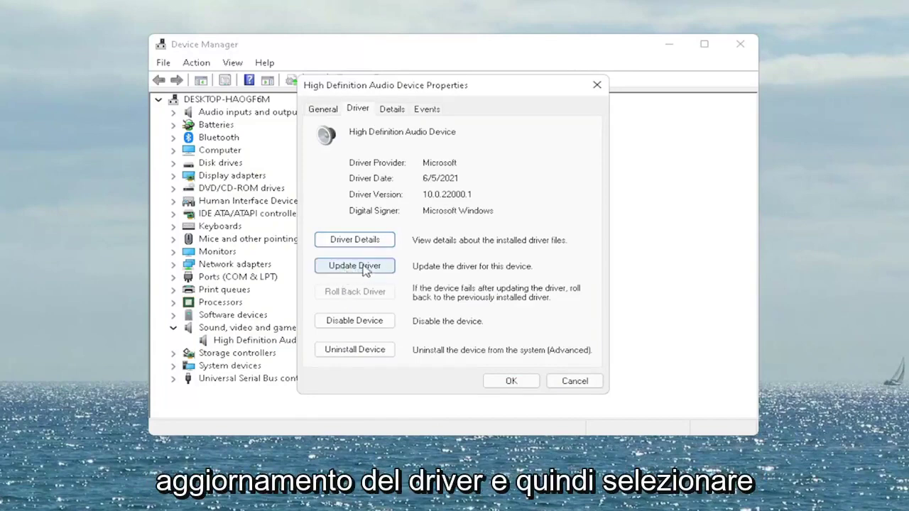
# Step: Reinstall the High Definition Audio Device driver from this computer's list, accepting the warning, then close Properties
pyautogui.click(366, 267)
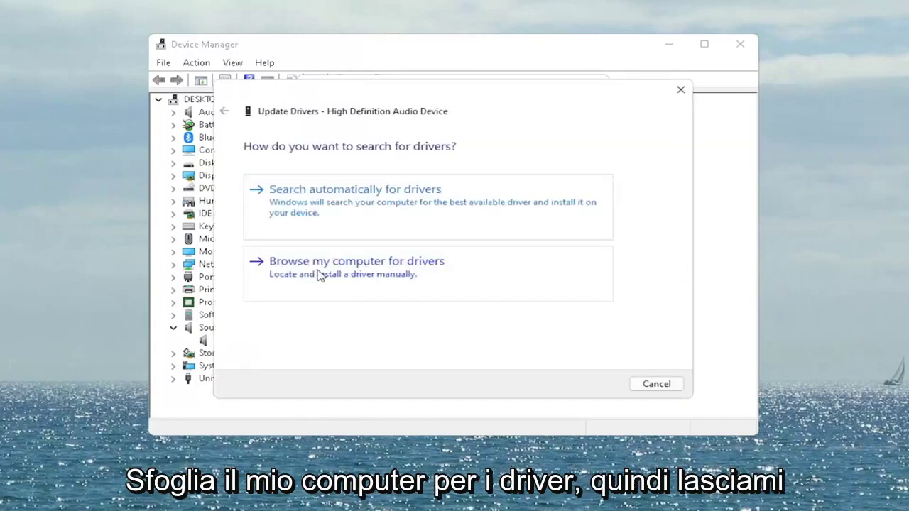
pyautogui.click(419, 268)
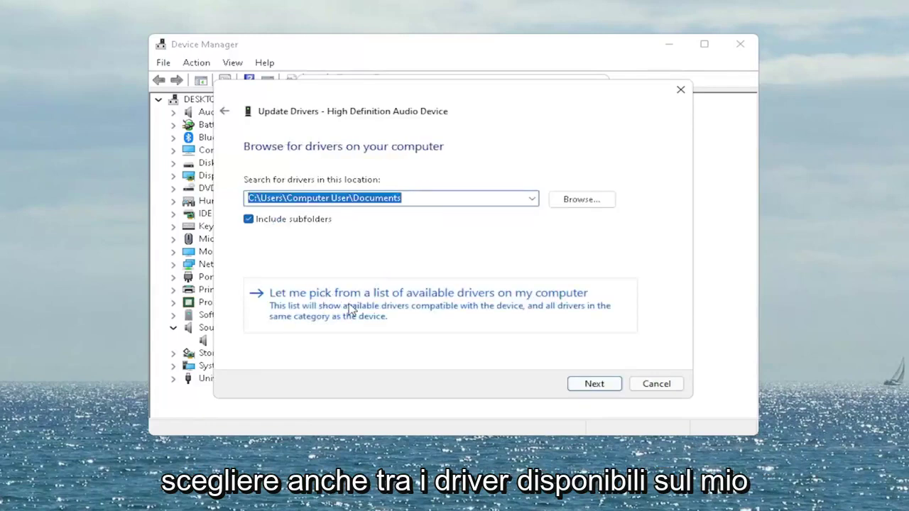
pyautogui.click(432, 315)
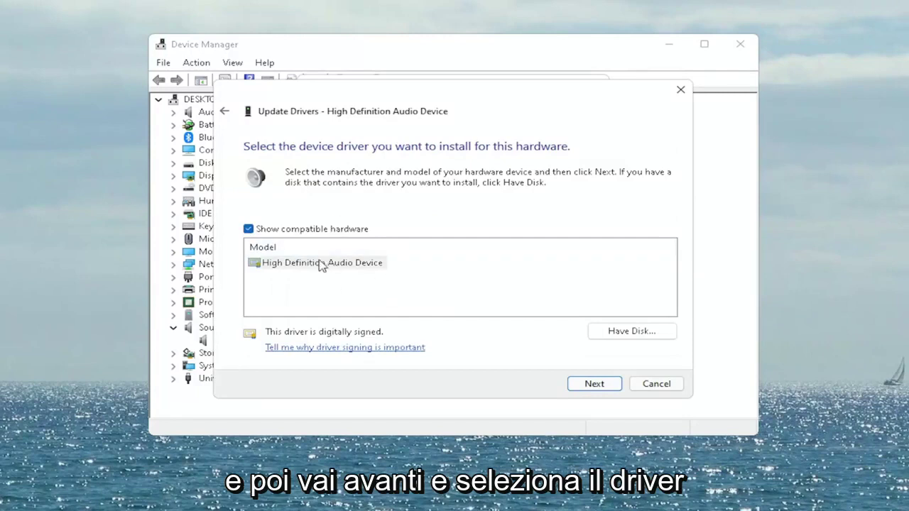
pyautogui.click(305, 264)
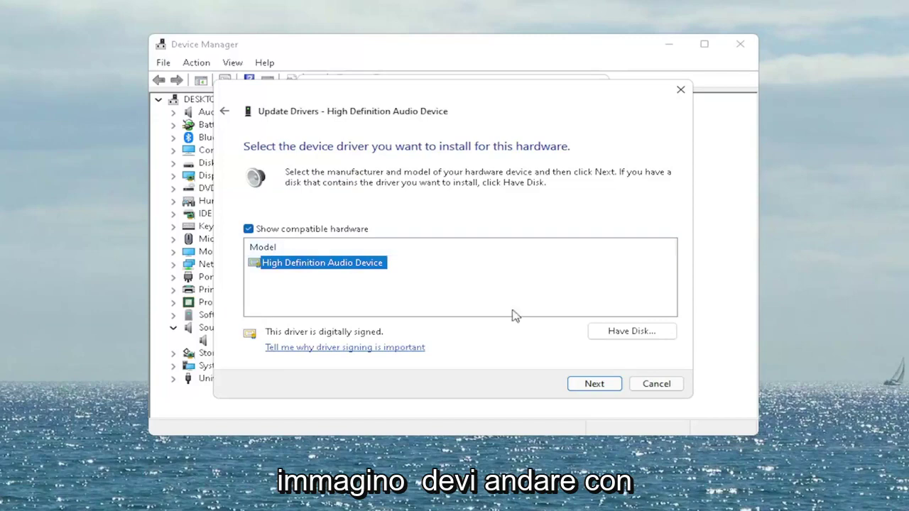
pyautogui.click(593, 387)
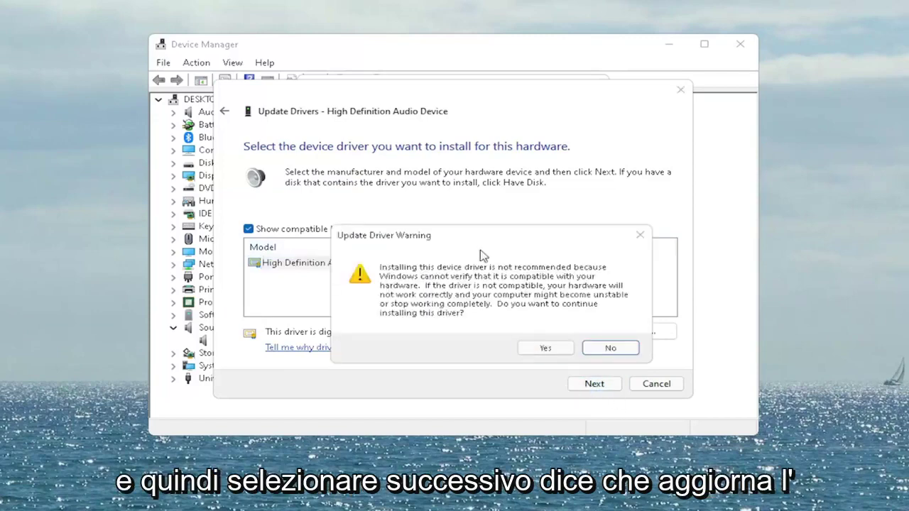
pyautogui.moveTo(469, 240); pyautogui.dragTo(420, 211)
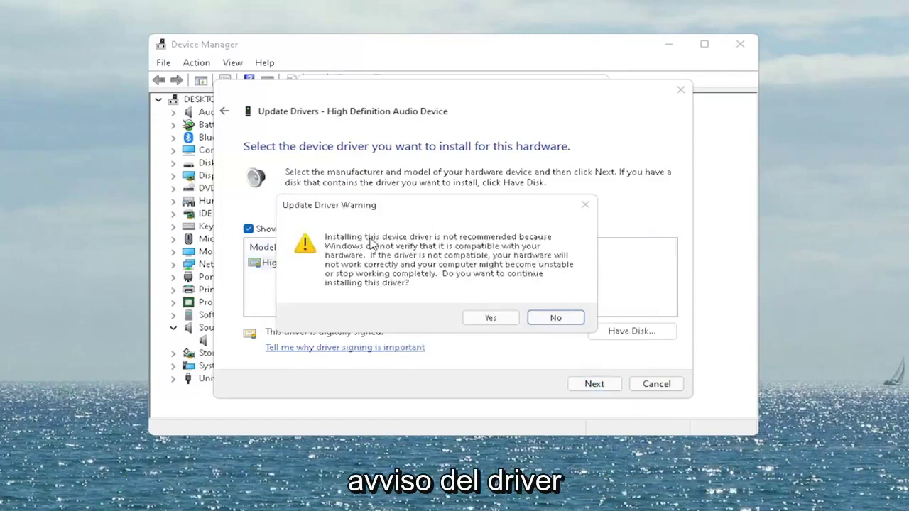
pyautogui.click(499, 318)
pyautogui.click(659, 385)
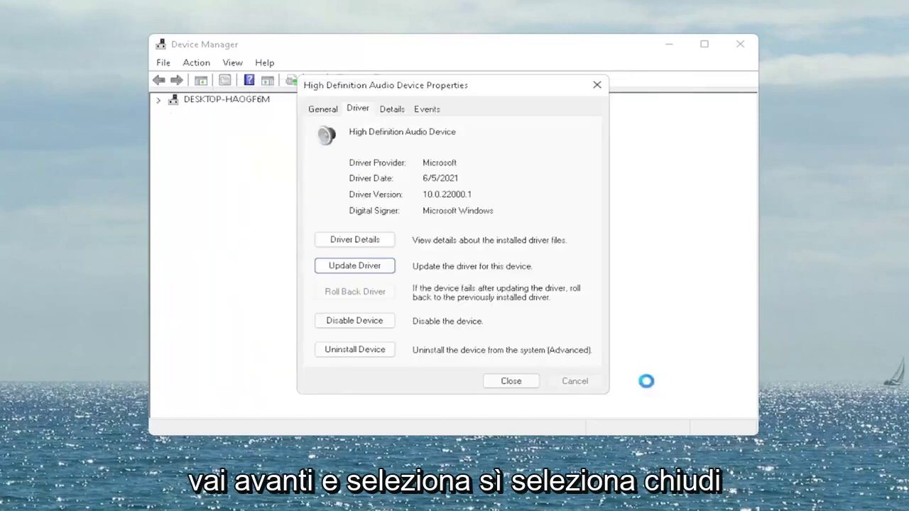
pyautogui.click(511, 382)
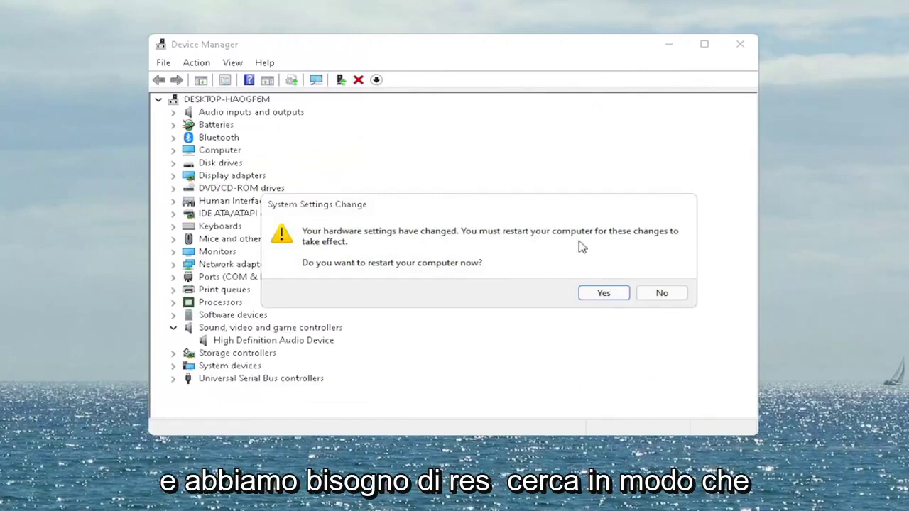
# Step: Accept the System Settings Change prompt to restart the computer
pyautogui.click(615, 291)
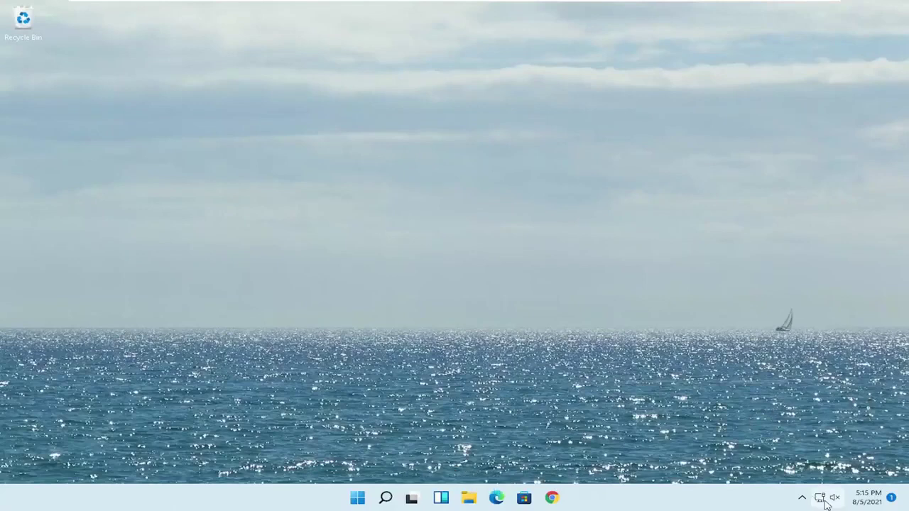
# Step: Open Bluetooth & devices in Settings through the tray Bluetooth icon's Show Bluetooth Devices
pyautogui.moveTo(823, 503)
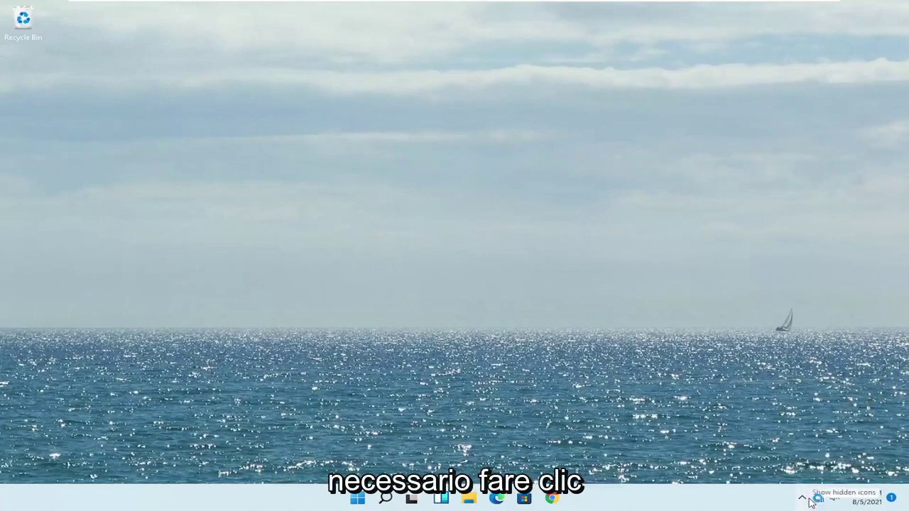
pyautogui.click(804, 499)
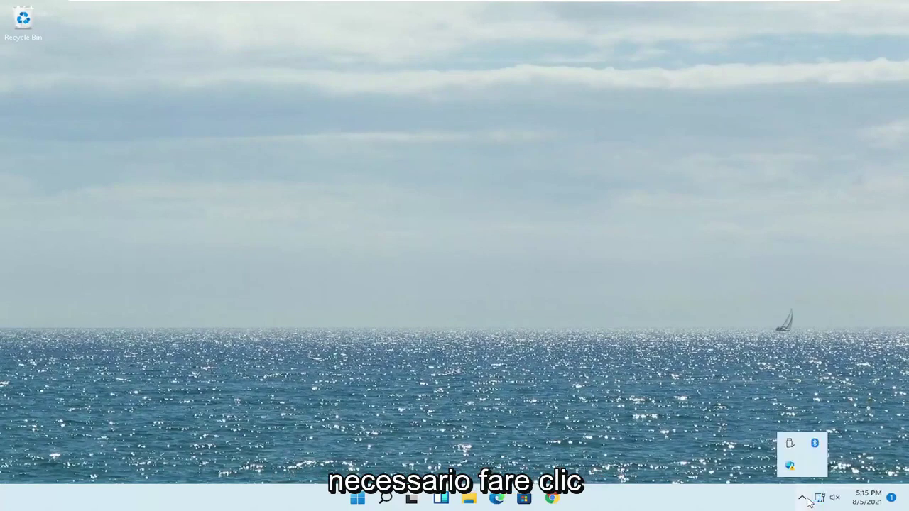
pyautogui.rightClick(813, 446)
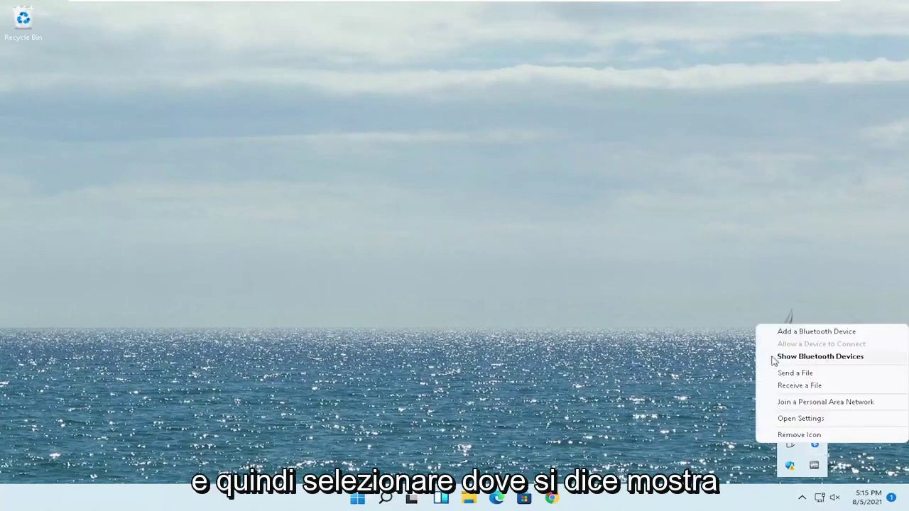
pyautogui.click(822, 357)
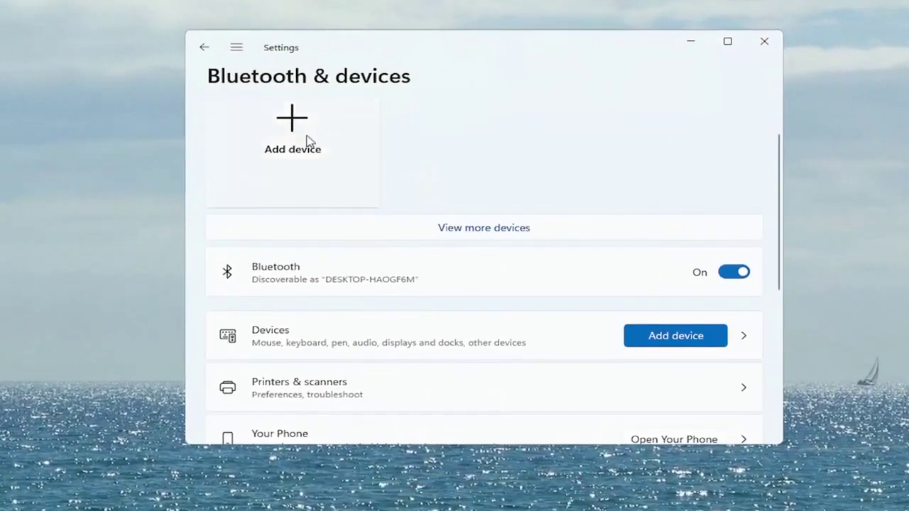
# Step: Search for a Bluetooth device via Add device, then close the dialog and Settings
pyautogui.click(290, 132)
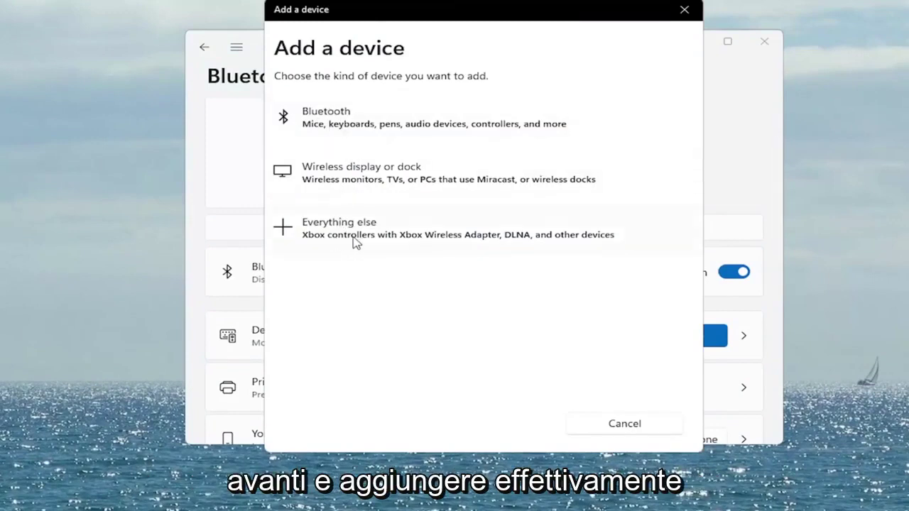
pyautogui.click(329, 128)
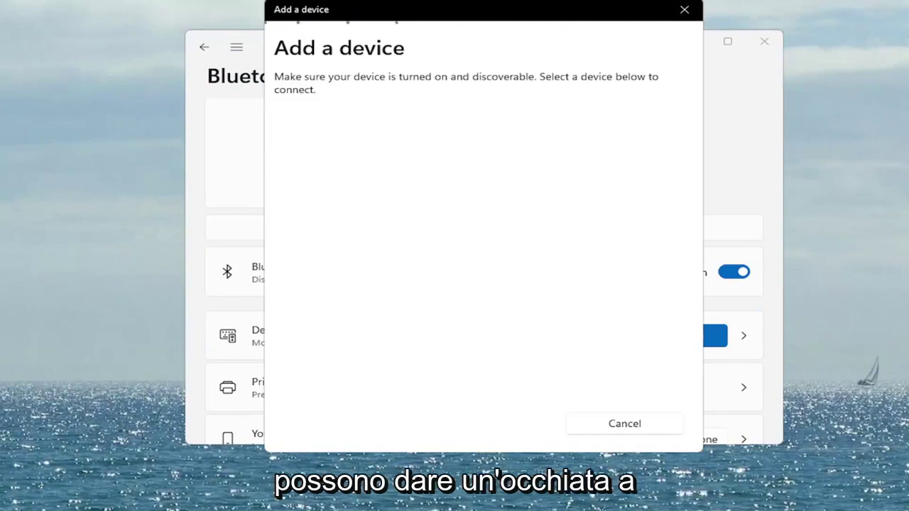
pyautogui.click(685, 10)
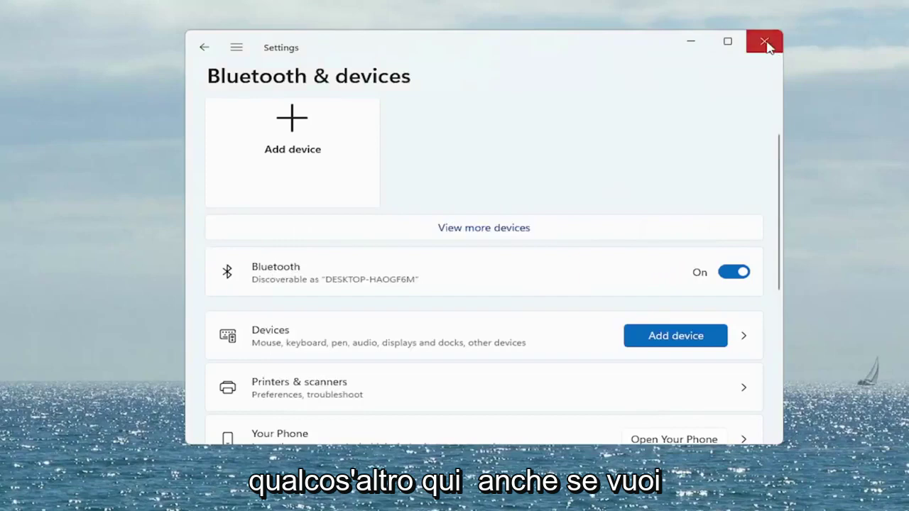
pyautogui.click(764, 42)
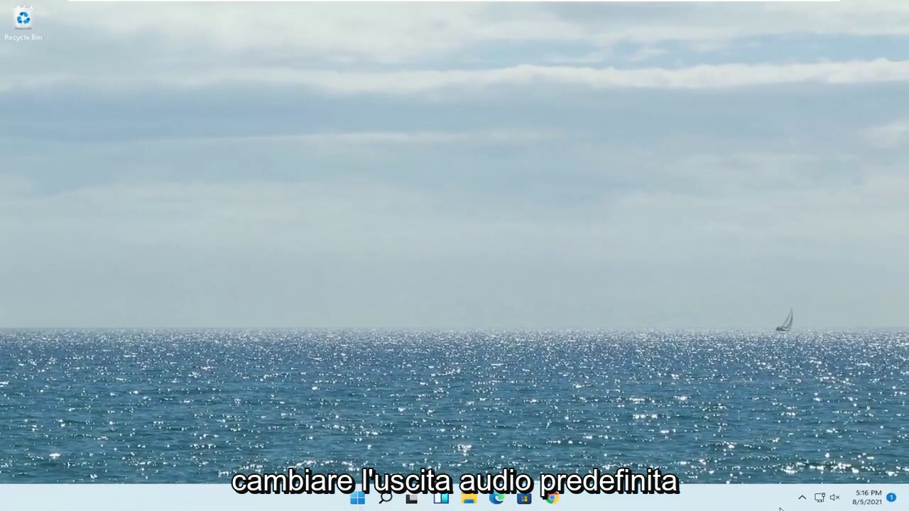
# Step: Reopen Settings by searching 'settings' and go to the System page
pyautogui.click(386, 499)
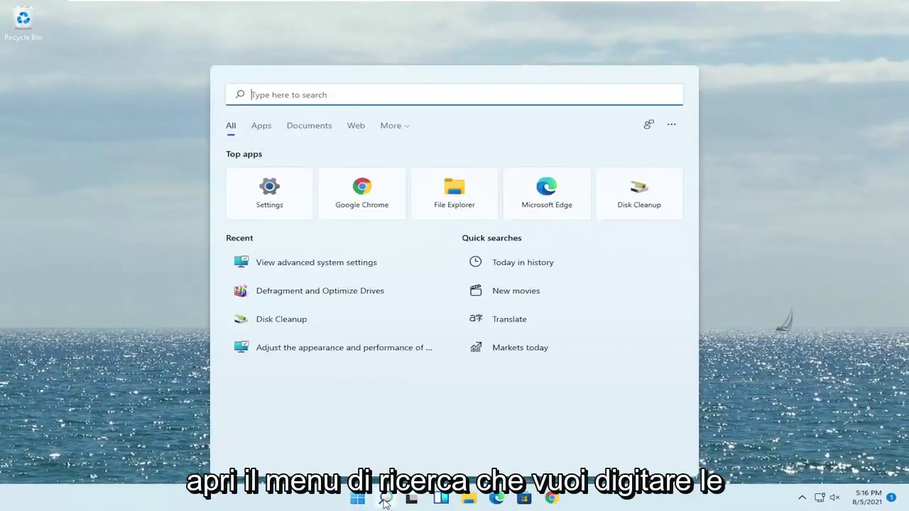
pyautogui.write('settings')
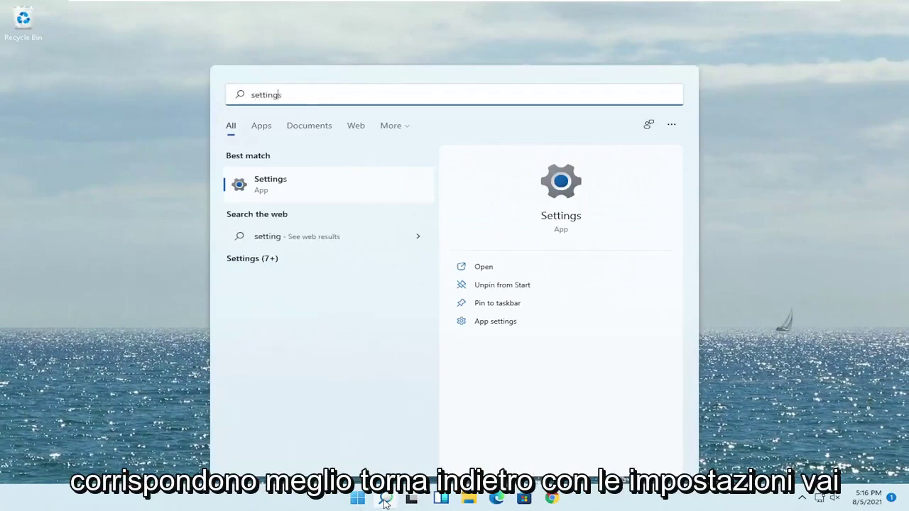
pyautogui.click(276, 189)
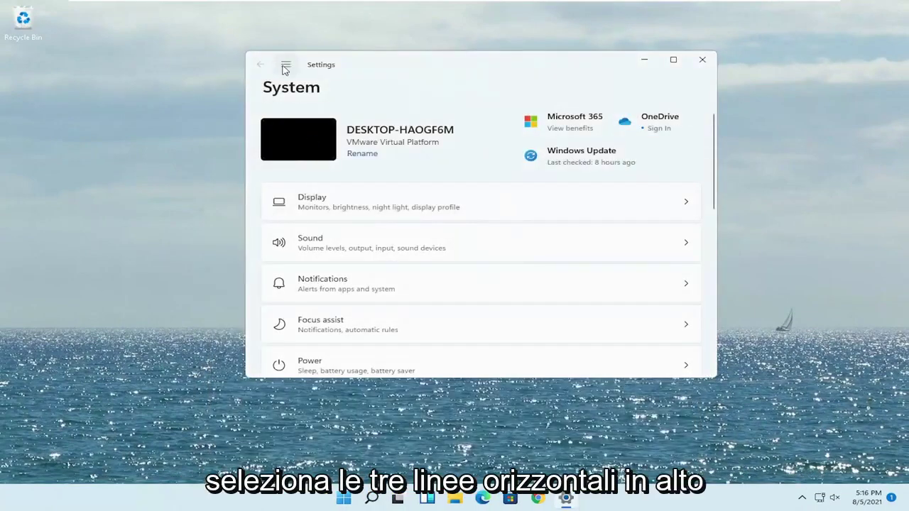
pyautogui.click(286, 68)
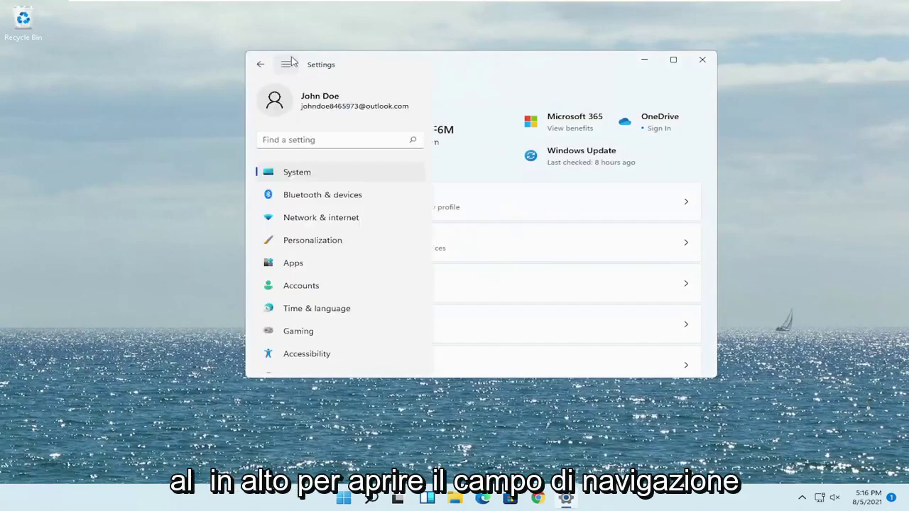
pyautogui.click(278, 177)
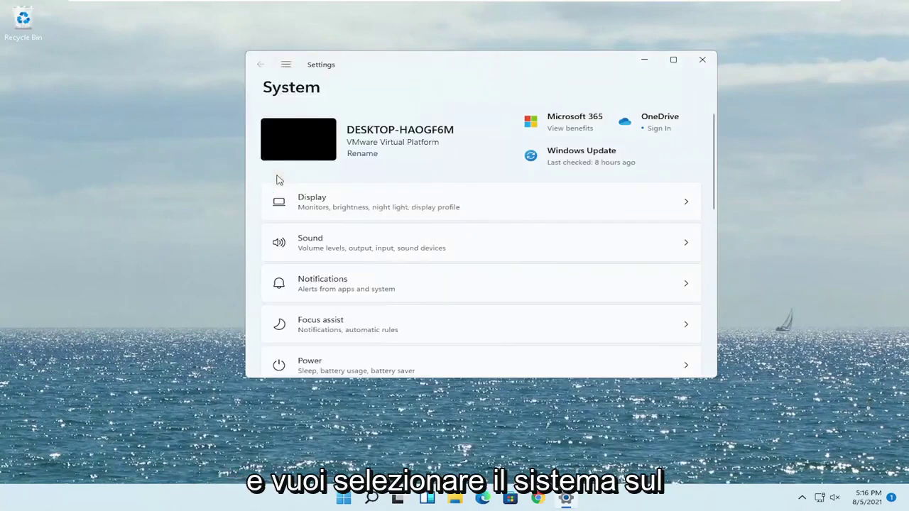
# Step: Set the Speakers device under Sound to allow audio
pyautogui.click(348, 248)
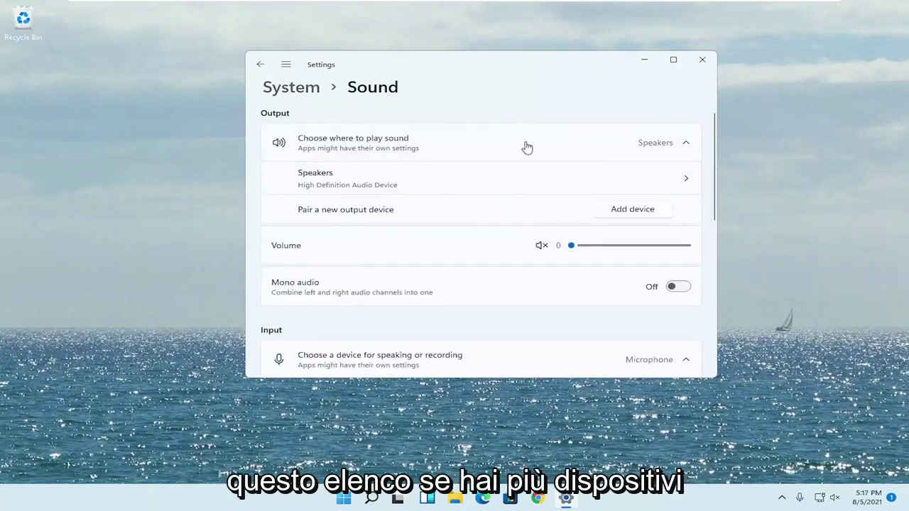
pyautogui.click(346, 180)
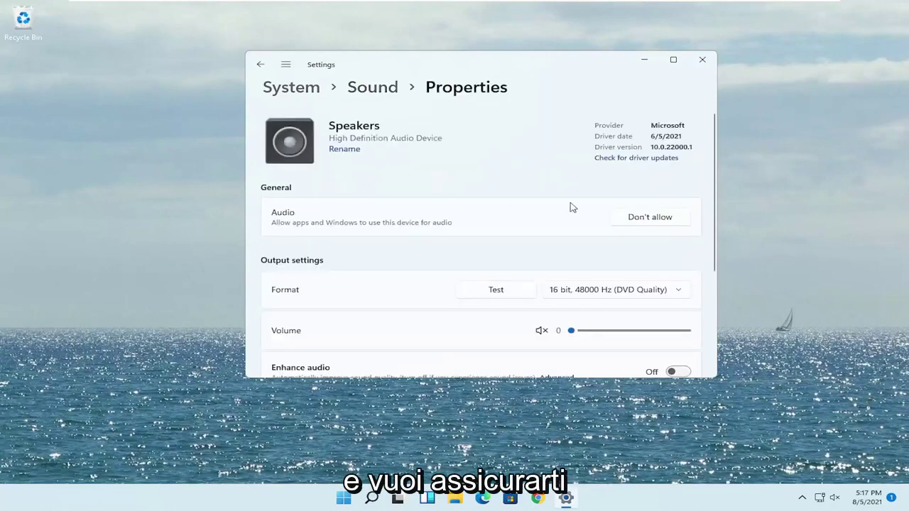
pyautogui.click(668, 218)
pyautogui.click(556, 187)
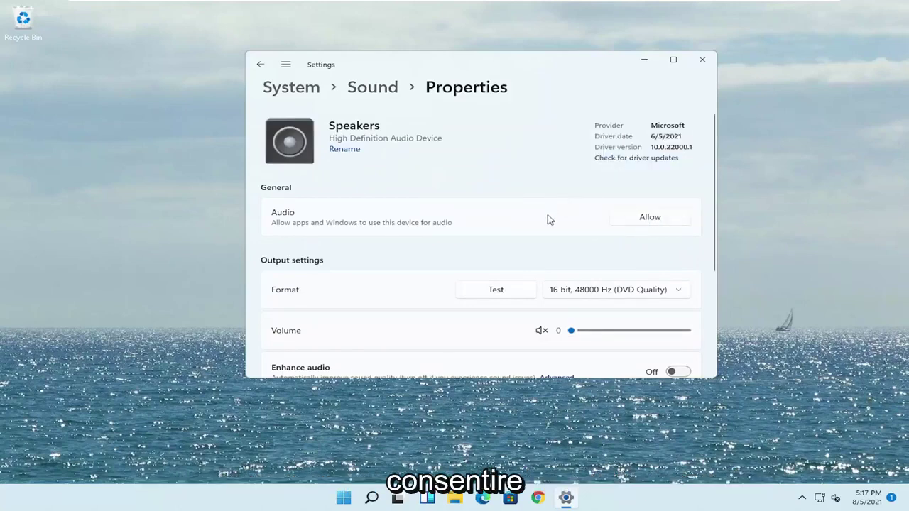
pyautogui.click(646, 222)
# Step: Move the Speakers volume slider back to 0 and return to the Sound page
pyautogui.scroll(-1, 614, 239)
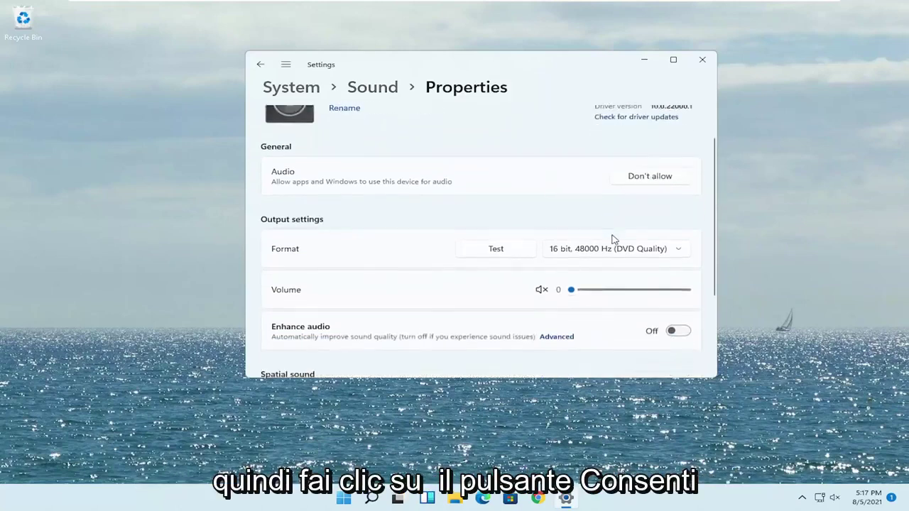
pyautogui.scroll(-1, 611, 238)
pyautogui.moveTo(586, 254); pyautogui.dragTo(524, 254)
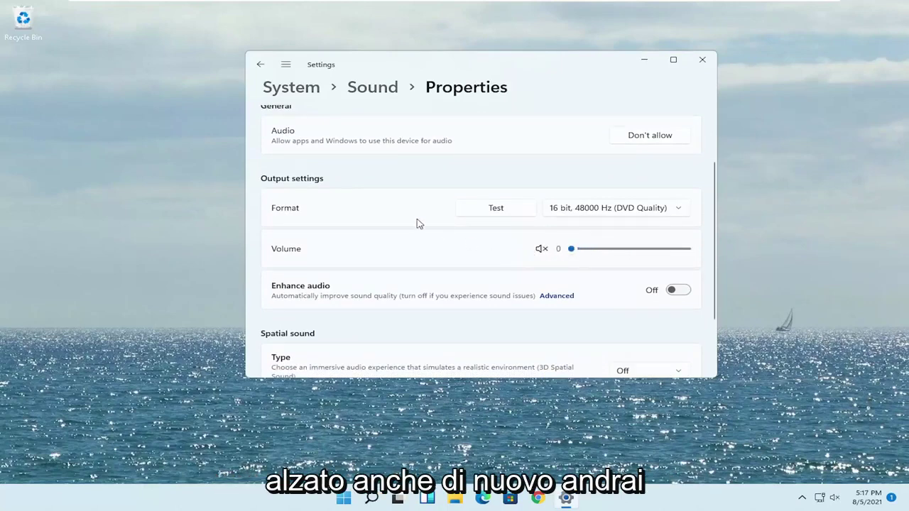
pyautogui.scroll(2, 398, 199)
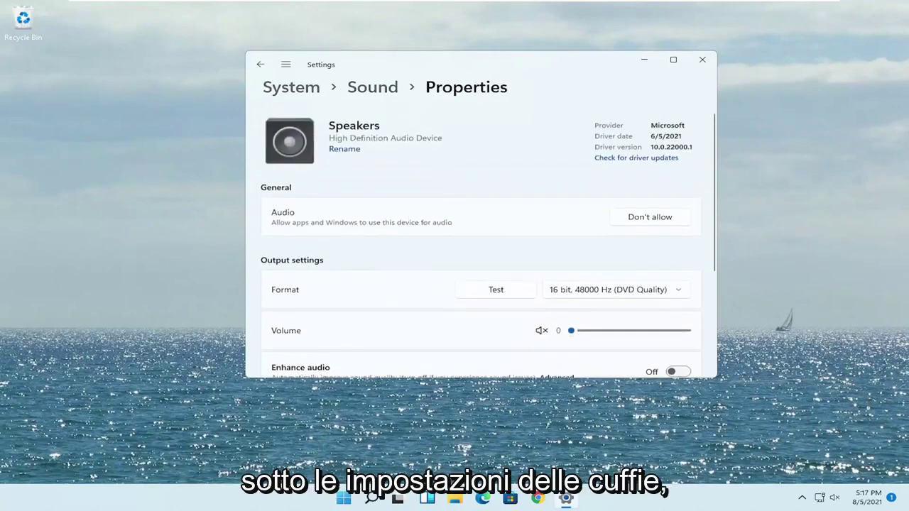
pyautogui.click(260, 65)
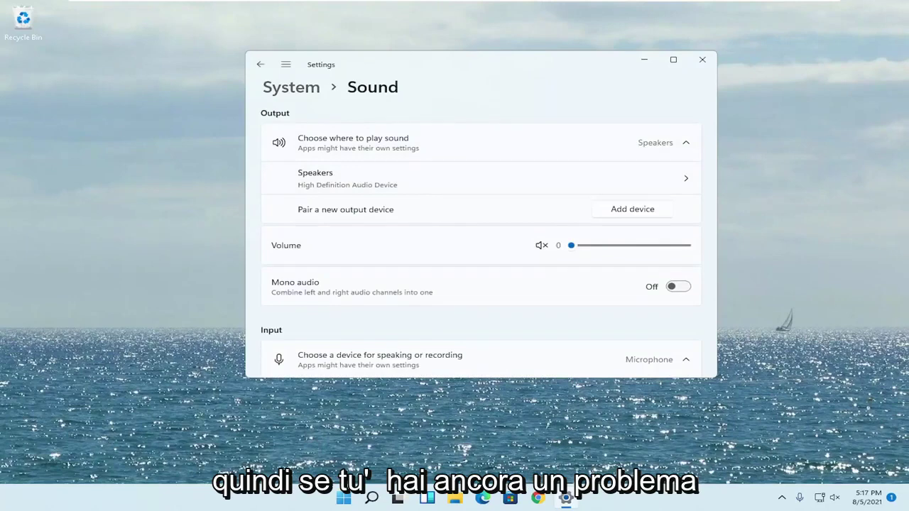
# Step: Close Settings, search 'troubleshoot', and reach Troubleshoot > Other troubleshooters
pyautogui.click(702, 61)
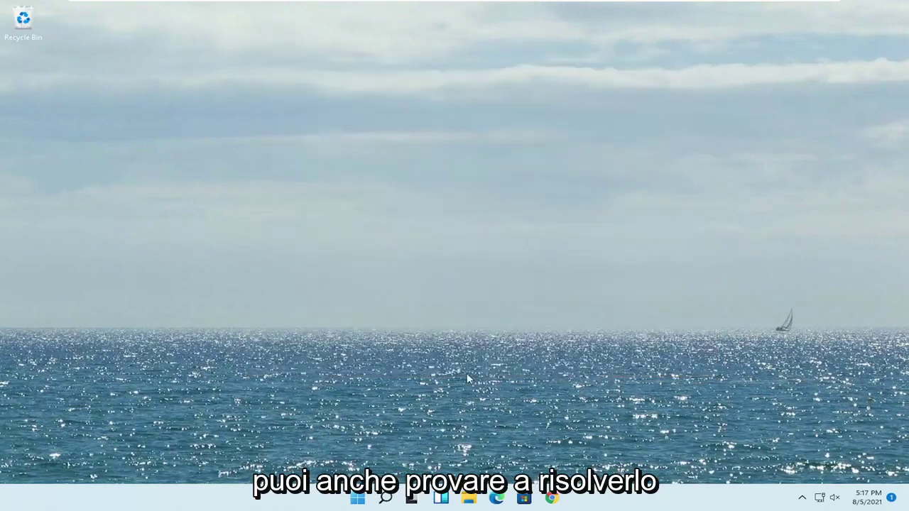
pyautogui.write('troubleshoot')
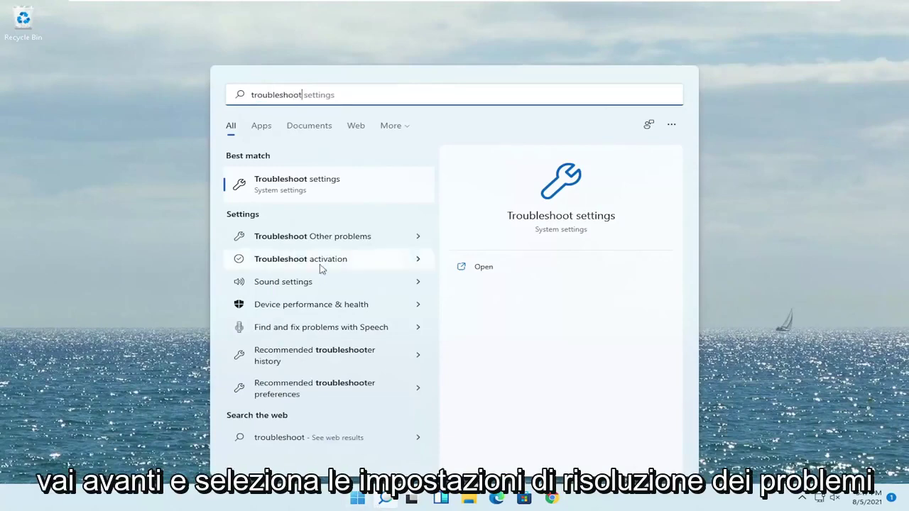
pyautogui.click(331, 197)
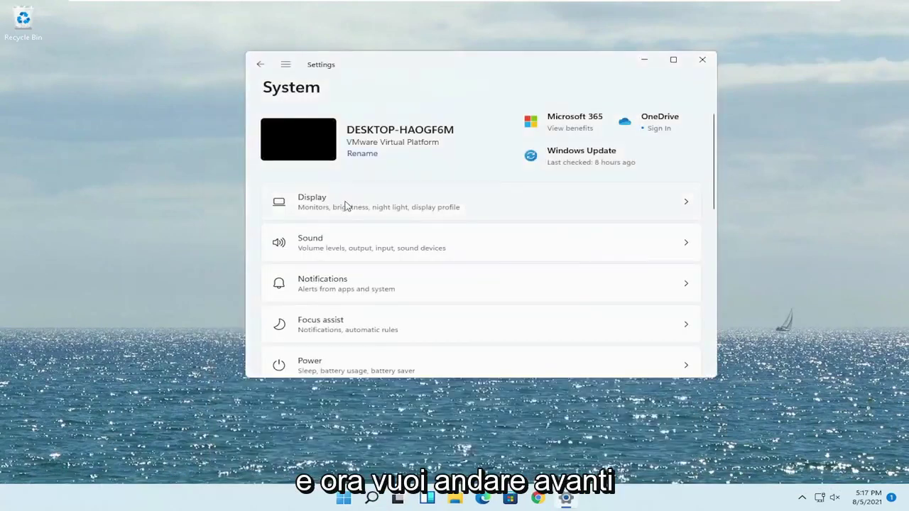
pyautogui.scroll(-5, 424, 299)
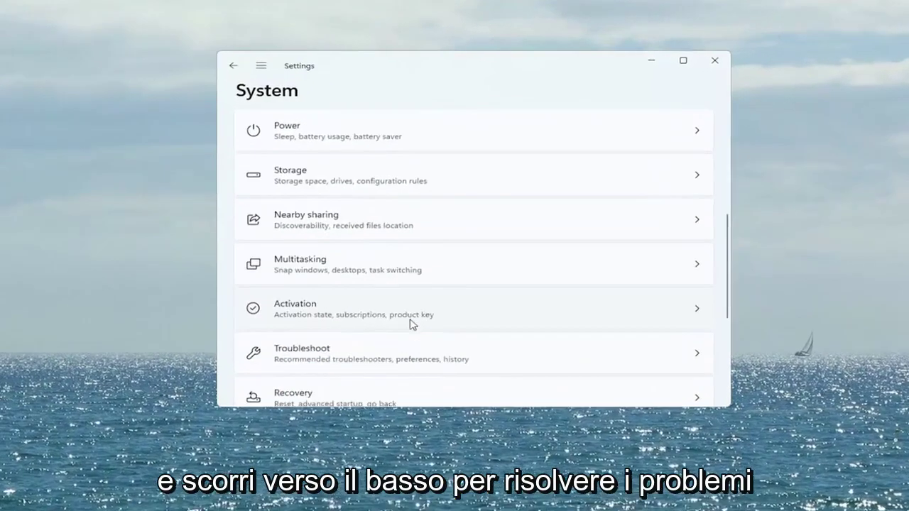
pyautogui.click(369, 353)
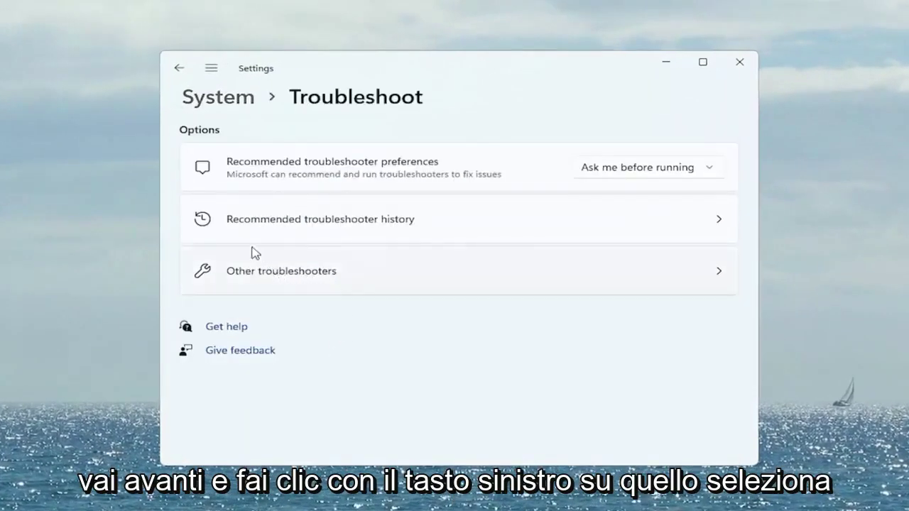
pyautogui.click(317, 285)
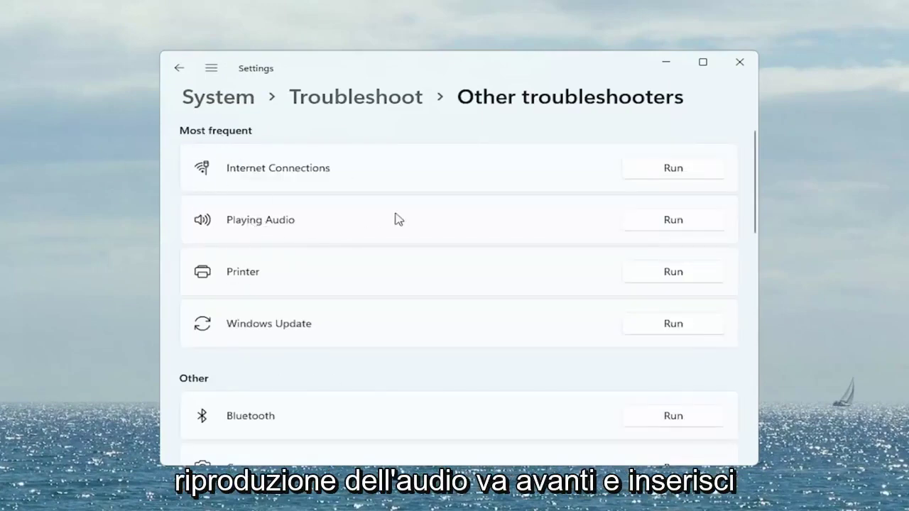
# Step: Run the Playing Audio troubleshooter, answering No to opening Audio Enhancements
pyautogui.click(674, 220)
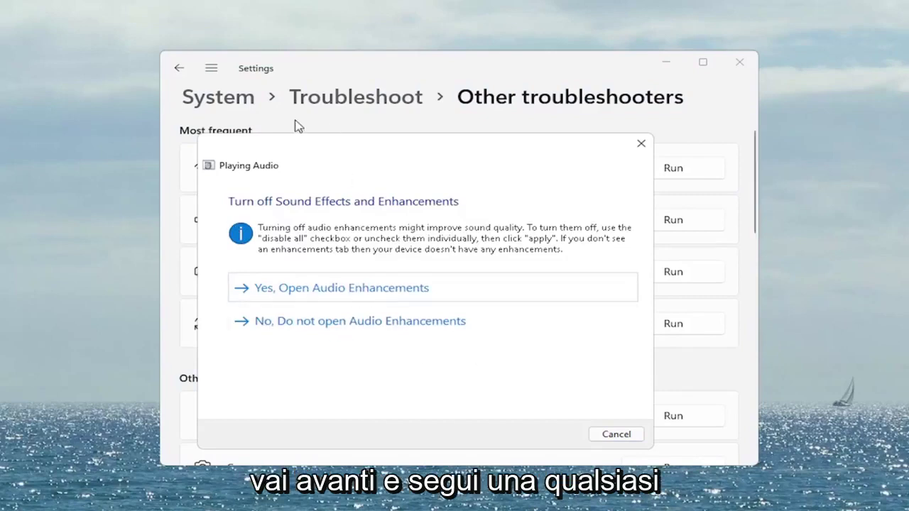
pyautogui.click(321, 327)
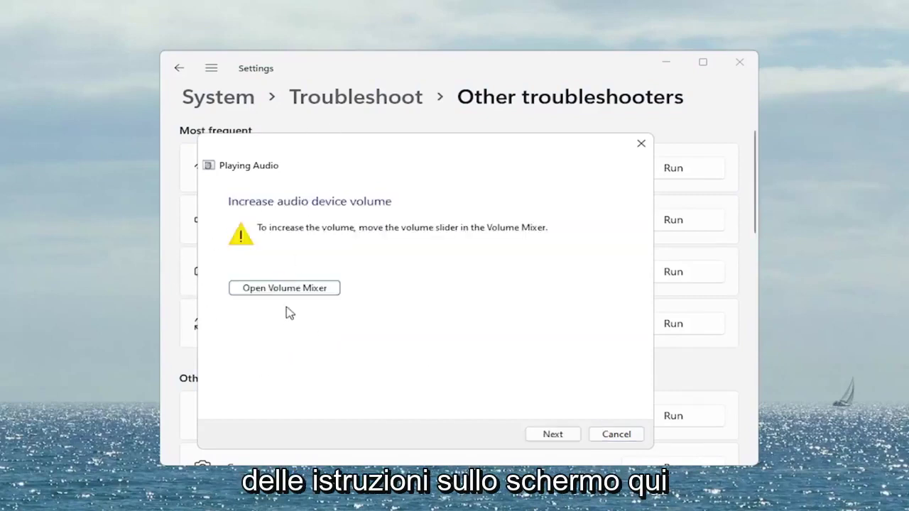